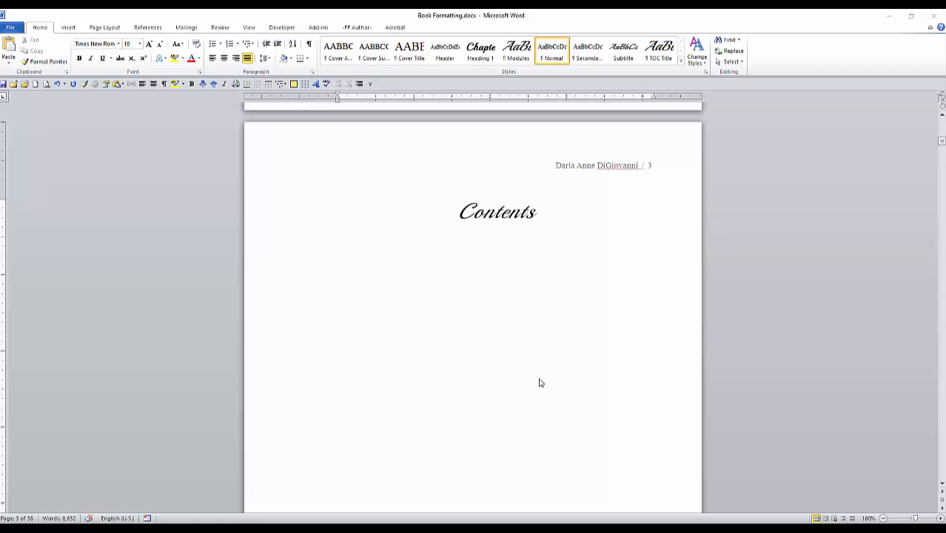
Step: Start a custom table of contents below the Contents heading and set it to show 2 levels
{"action": "left_click", "coordinate": [342, 251]}
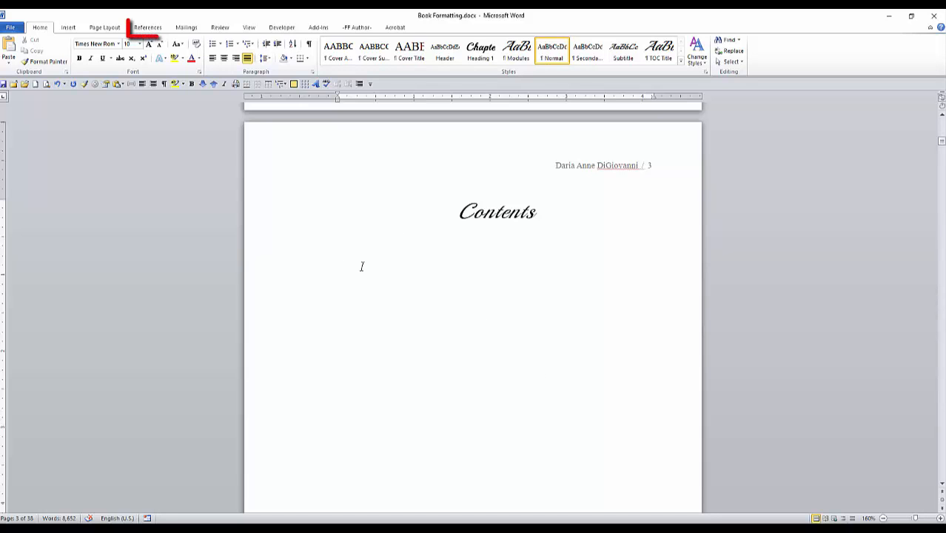
{"action": "left_click", "coordinate": [141, 28]}
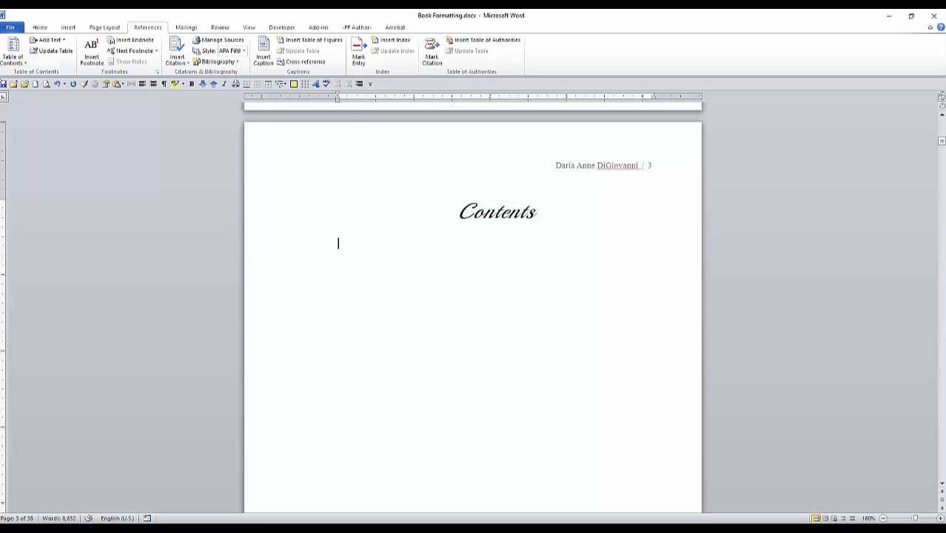
{"action": "left_click", "coordinate": [24, 64]}
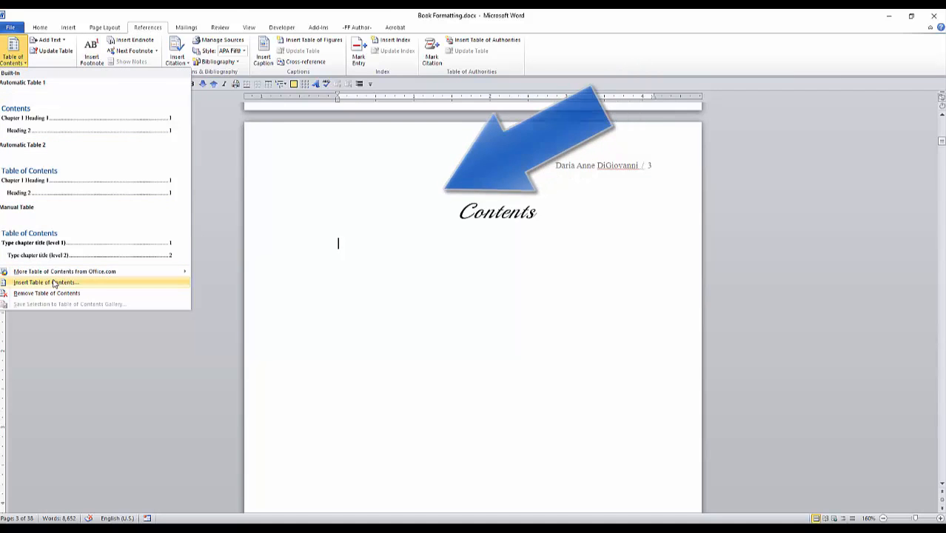
{"action": "left_click", "coordinate": [53, 282]}
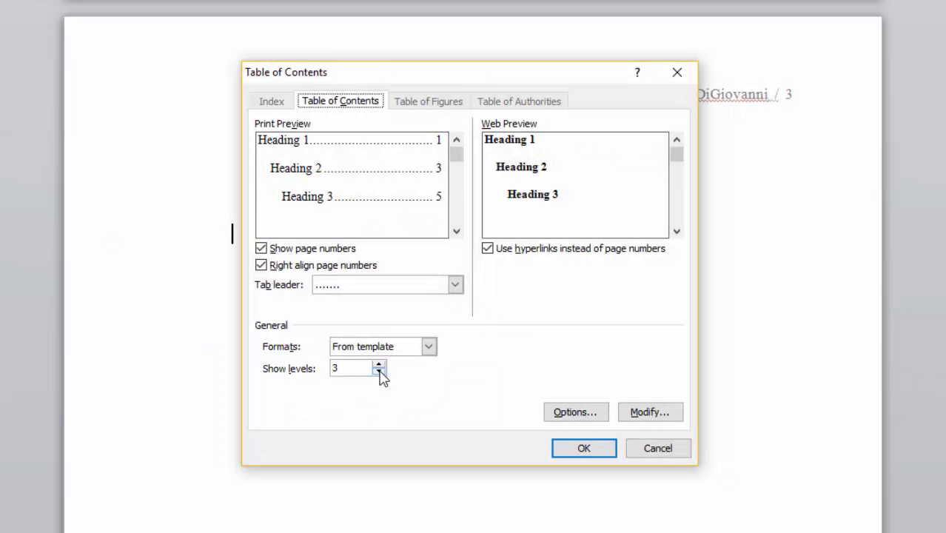
{"action": "left_click", "coordinate": [378, 372]}
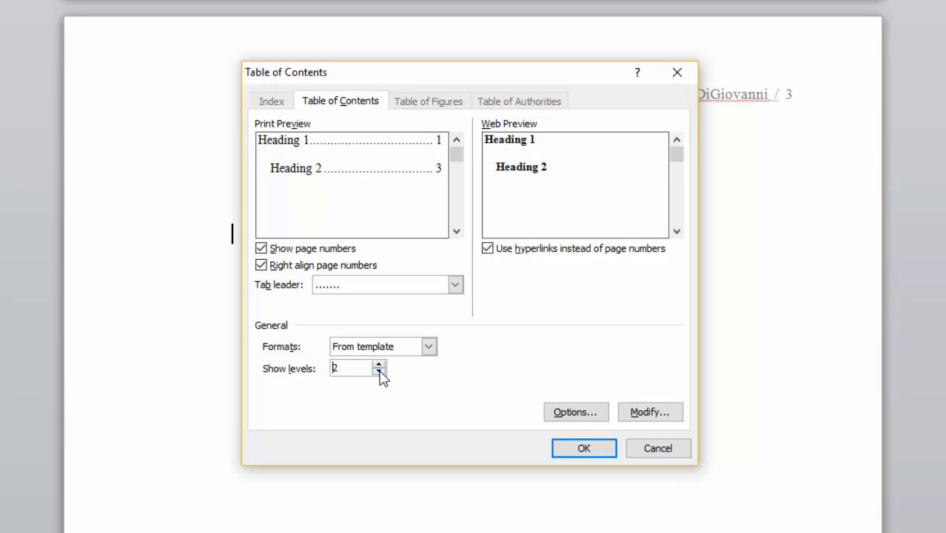
Step: In the table of contents options, clear the TOC level of Heading 2 and set Heading 1 to level 2
{"action": "left_click", "coordinate": [584, 417]}
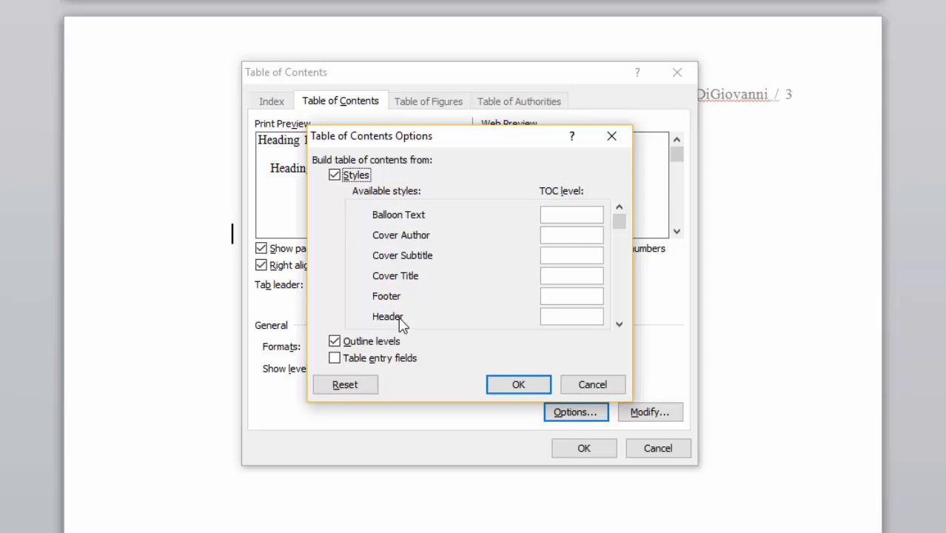
{"action": "left_click_drag", "start_coordinate": [619, 219], "coordinate": [619, 239]}
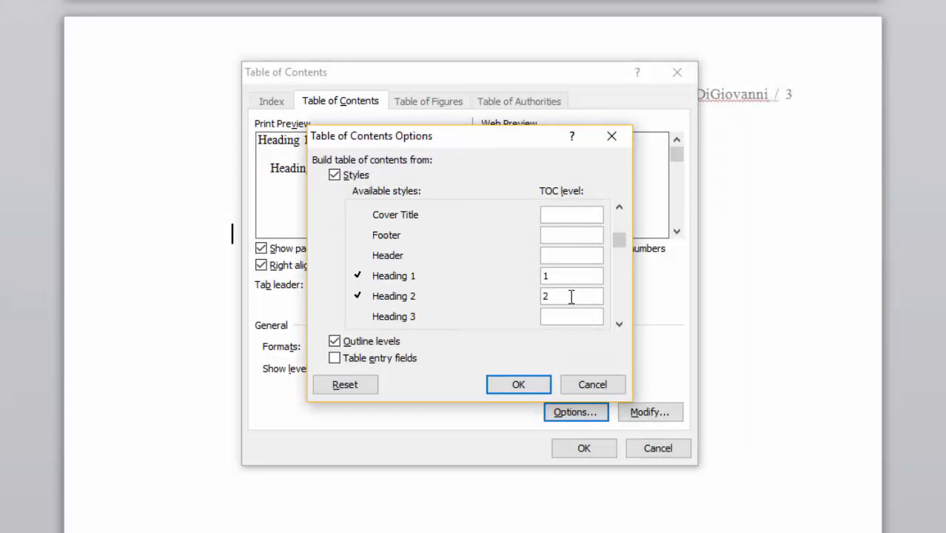
{"action": "left_click_drag", "start_coordinate": [570, 296], "coordinate": [511, 296]}
{"action": "key", "text": "BackSpace"}
{"action": "left_click_drag", "start_coordinate": [564, 275], "coordinate": [523, 272]}
{"action": "type", "text": "2"}
Step: Assign TOC level 1 to the Modules style and accept the table of contents options
{"action": "left_click", "coordinate": [619, 326]}
{"action": "left_click", "coordinate": [619, 325]}
{"action": "left_click", "coordinate": [620, 326]}
{"action": "left_click", "coordinate": [620, 326]}
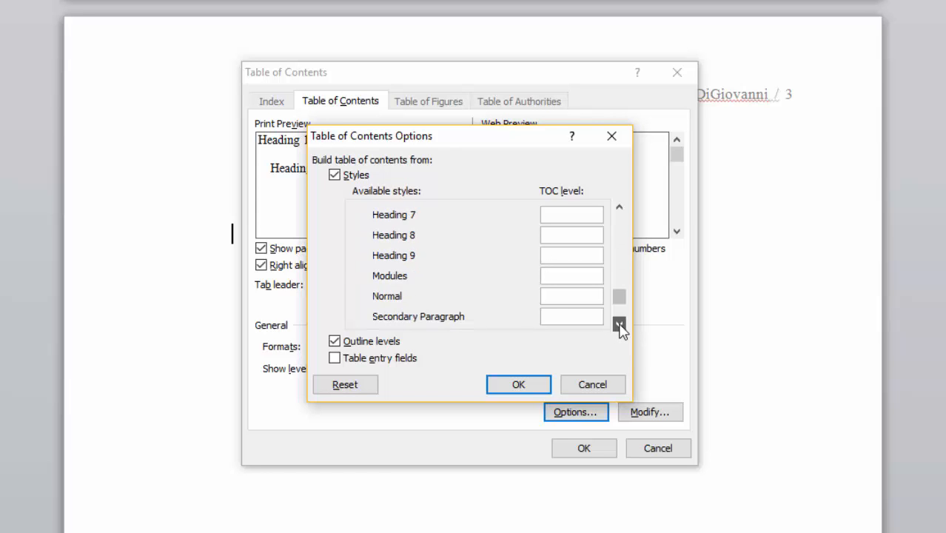
{"action": "left_click", "coordinate": [619, 325]}
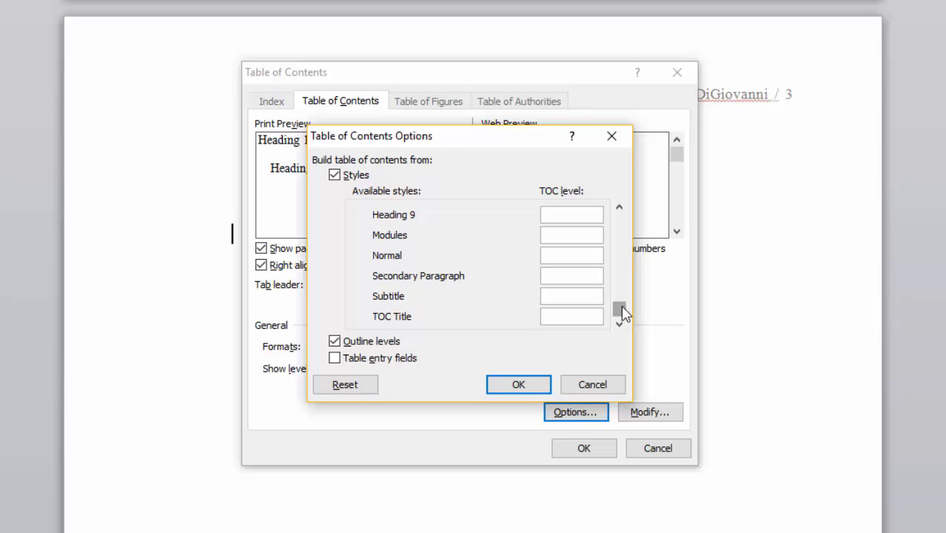
{"action": "scroll", "coordinate": [620, 312], "scroll_direction": "up", "scroll_amount": 1}
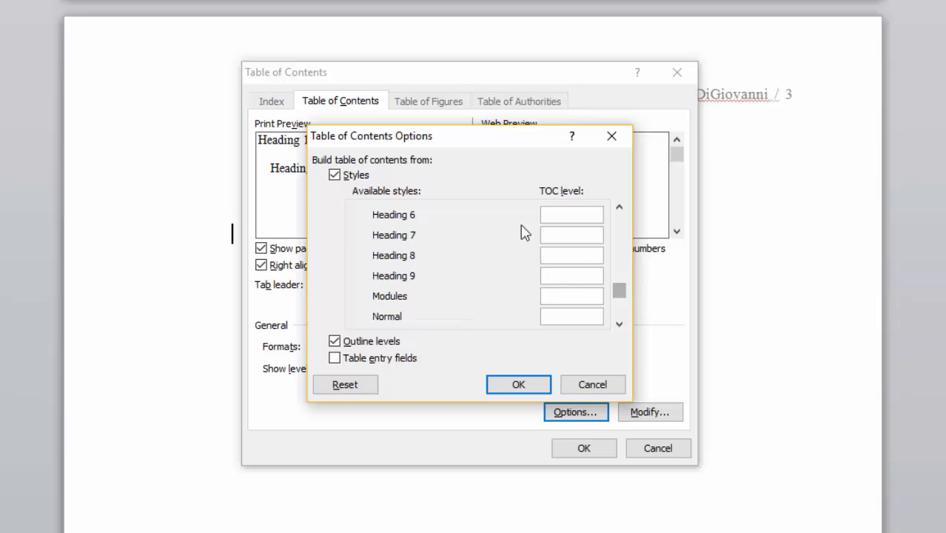
{"action": "left_click", "coordinate": [560, 296]}
{"action": "type", "text": "1"}
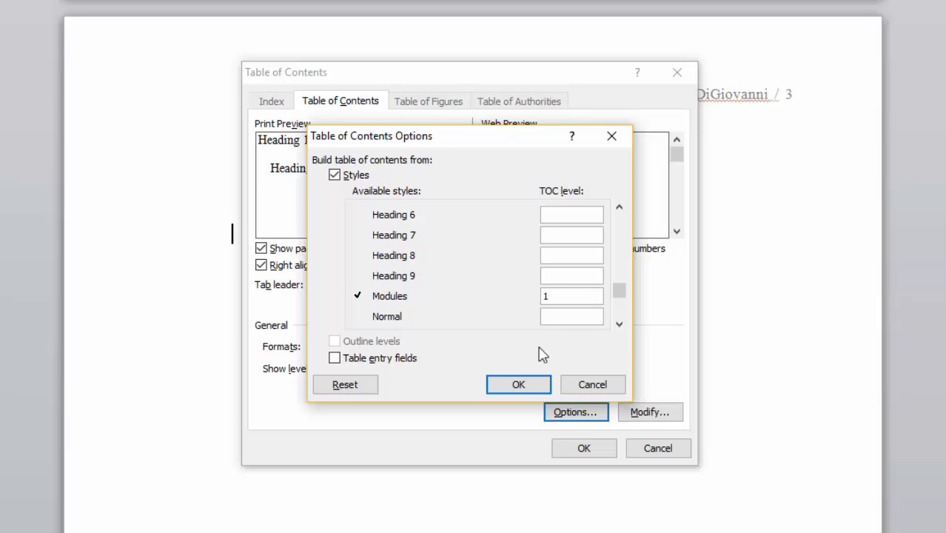
{"action": "left_click", "coordinate": [518, 388]}
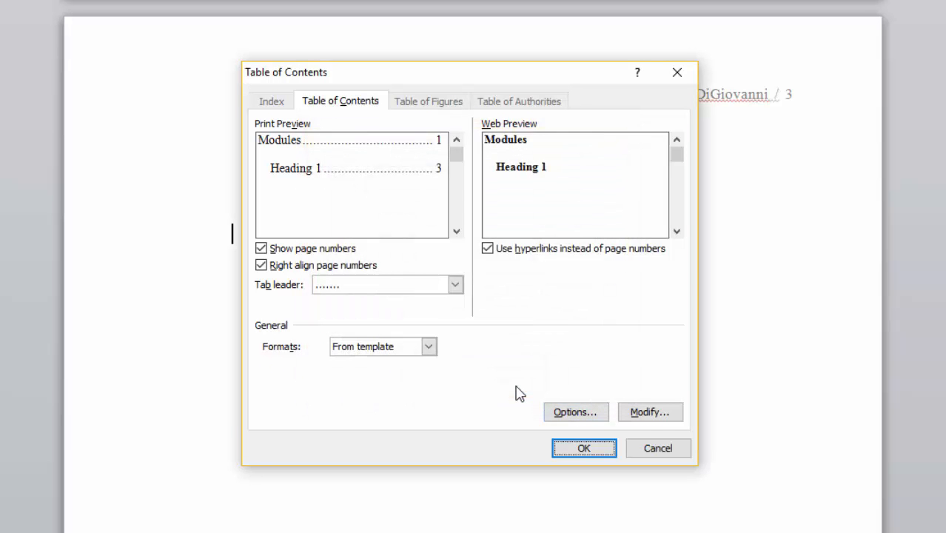
Step: Modify the TOC 1 style's font to Playball, bold, with the All caps effect
{"action": "left_click", "coordinate": [654, 415]}
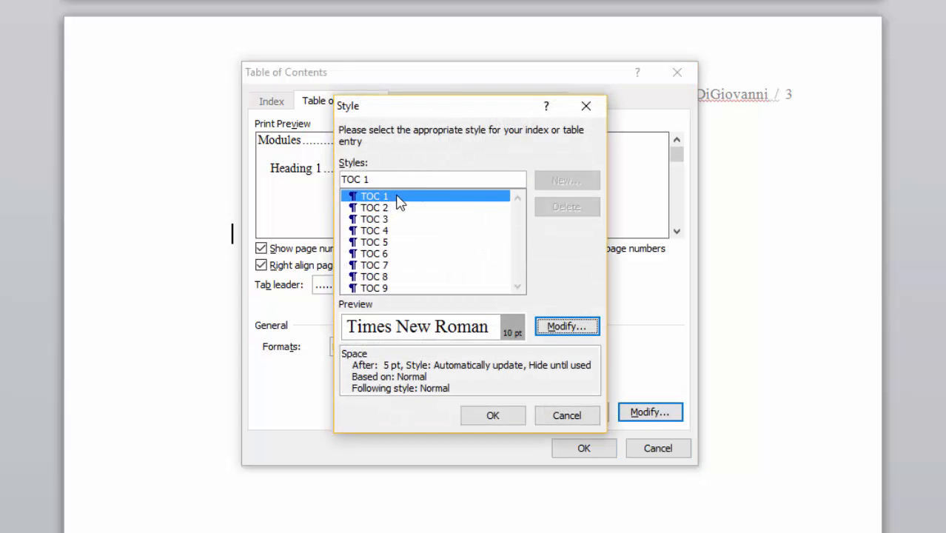
{"action": "left_click", "coordinate": [563, 328]}
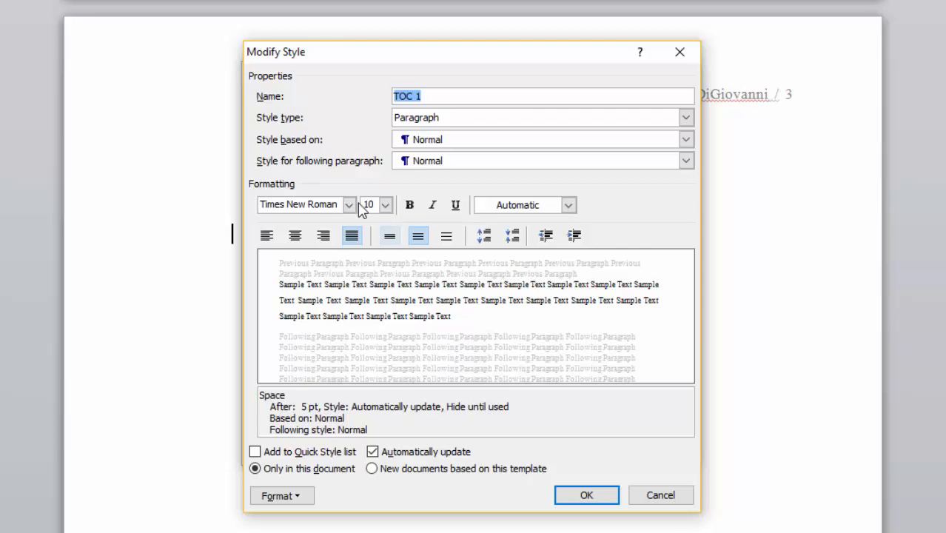
{"action": "left_click", "coordinate": [410, 206]}
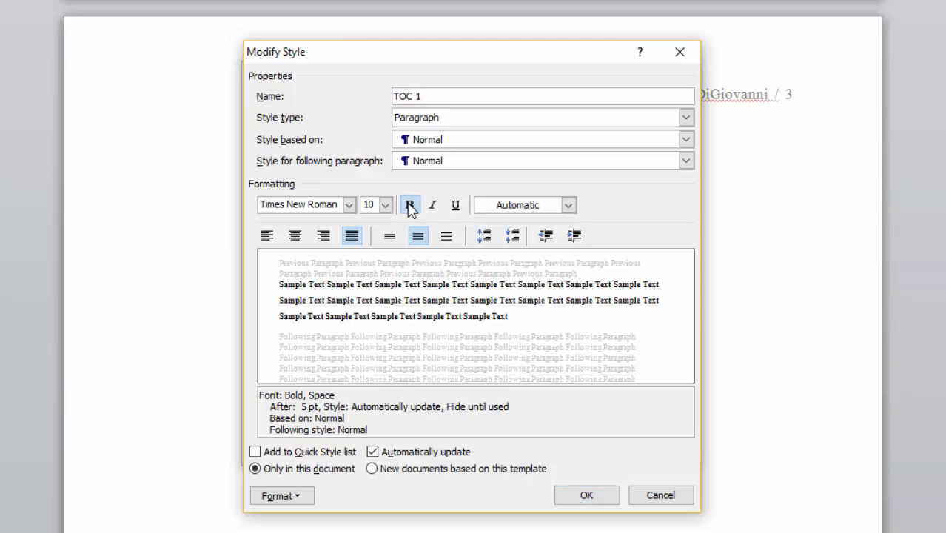
{"action": "left_click", "coordinate": [293, 498]}
{"action": "left_click", "coordinate": [274, 522]}
{"action": "type", "text": "pl"}
{"action": "left_click", "coordinate": [348, 155]}
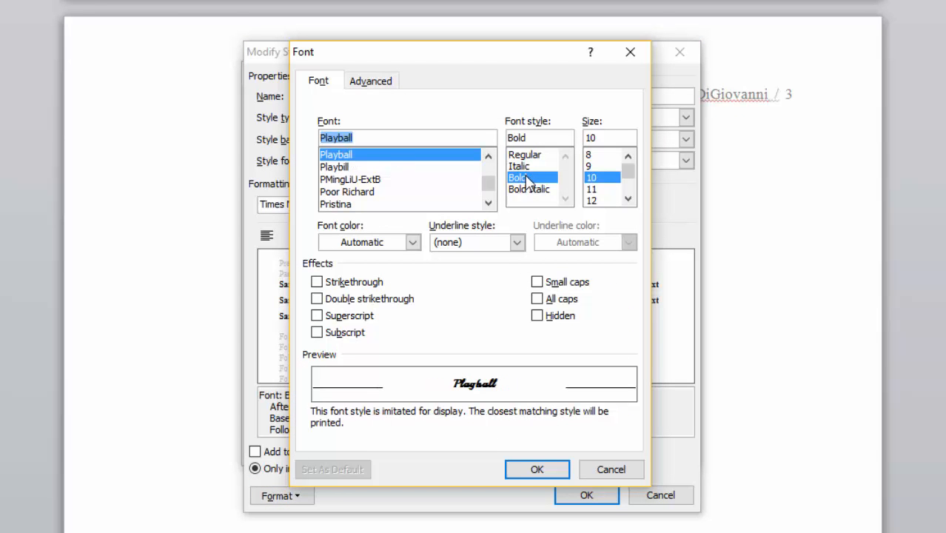
{"action": "left_click", "coordinate": [538, 298]}
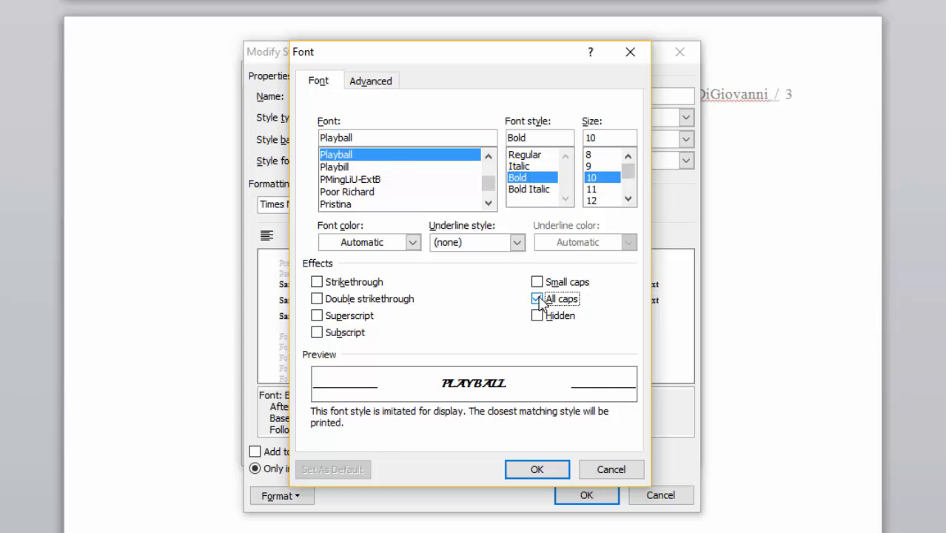
{"action": "left_click", "coordinate": [537, 470]}
Step: Set TOC 1 paragraph formatting to 12 pt before, 6 pt after, single line spacing and left alignment, and accept the style
{"action": "left_click", "coordinate": [282, 495]}
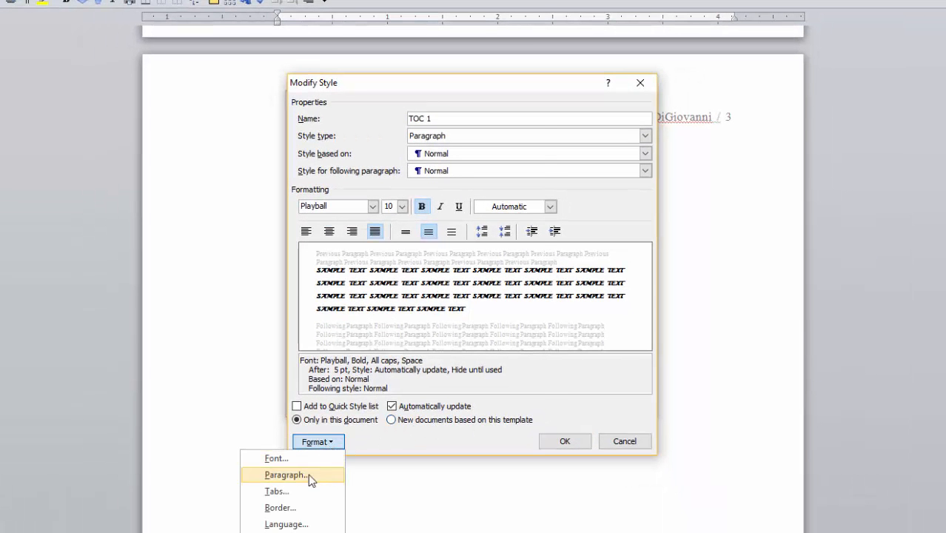
{"action": "left_click", "coordinate": [308, 473]}
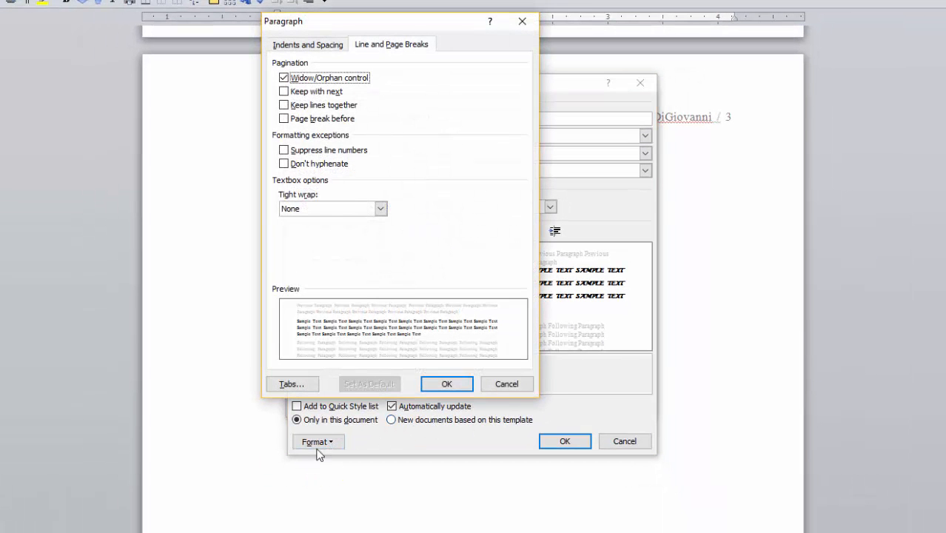
{"action": "left_click", "coordinate": [308, 44]}
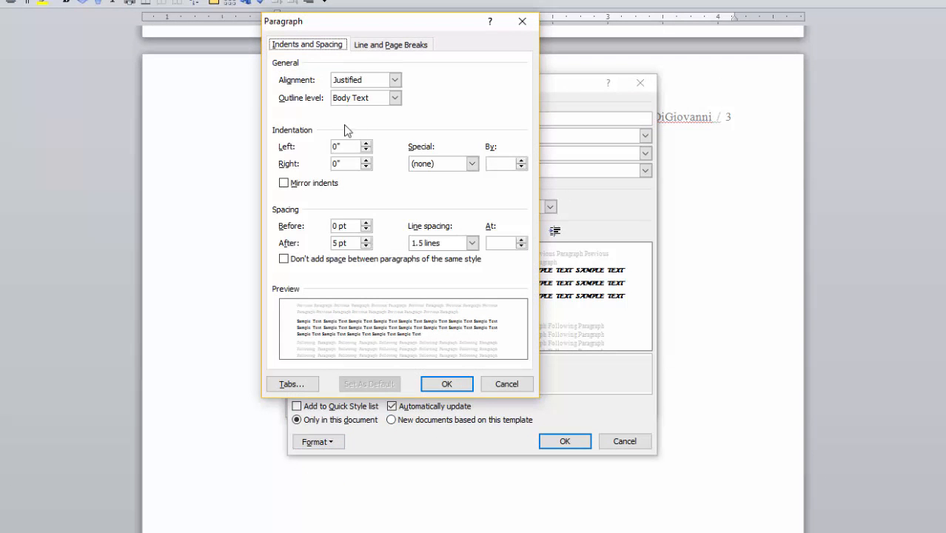
{"action": "left_click", "coordinate": [365, 222]}
{"action": "left_click", "coordinate": [366, 223]}
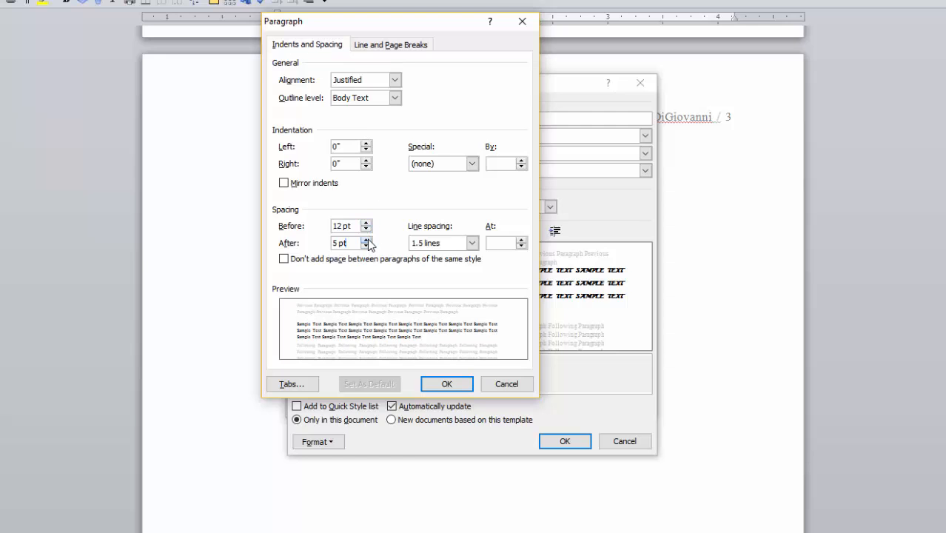
{"action": "left_click", "coordinate": [473, 243]}
{"action": "left_click", "coordinate": [444, 254]}
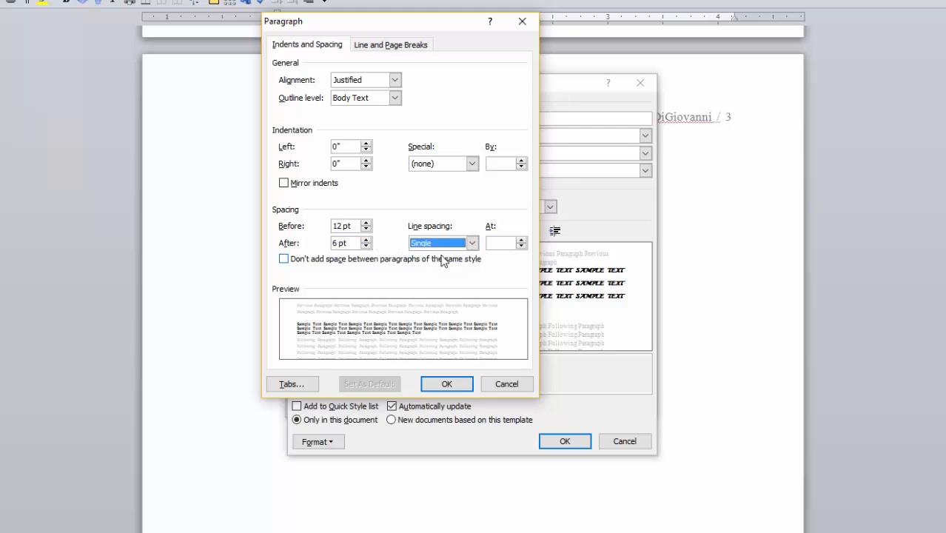
{"action": "left_click", "coordinate": [396, 80]}
{"action": "left_click", "coordinate": [348, 92]}
{"action": "left_click", "coordinate": [446, 383]}
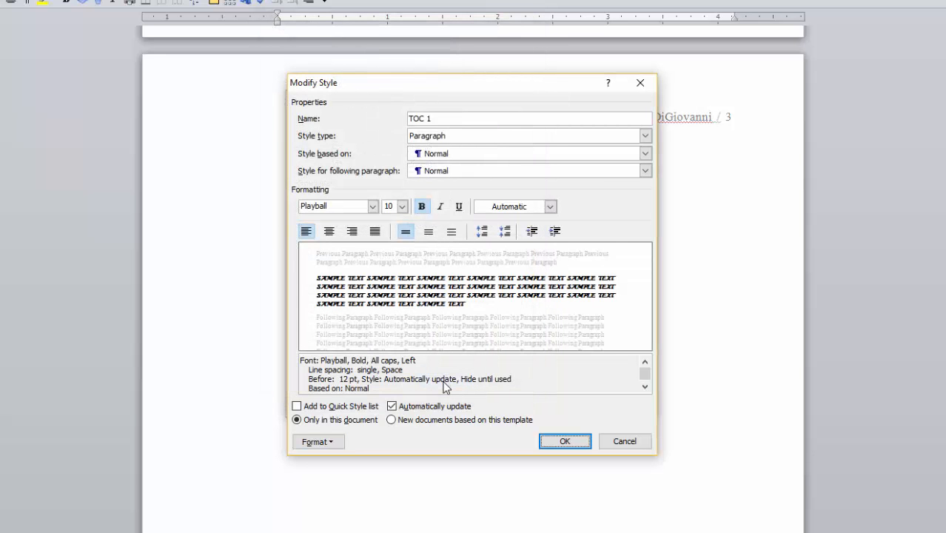
{"action": "left_click", "coordinate": [565, 441]}
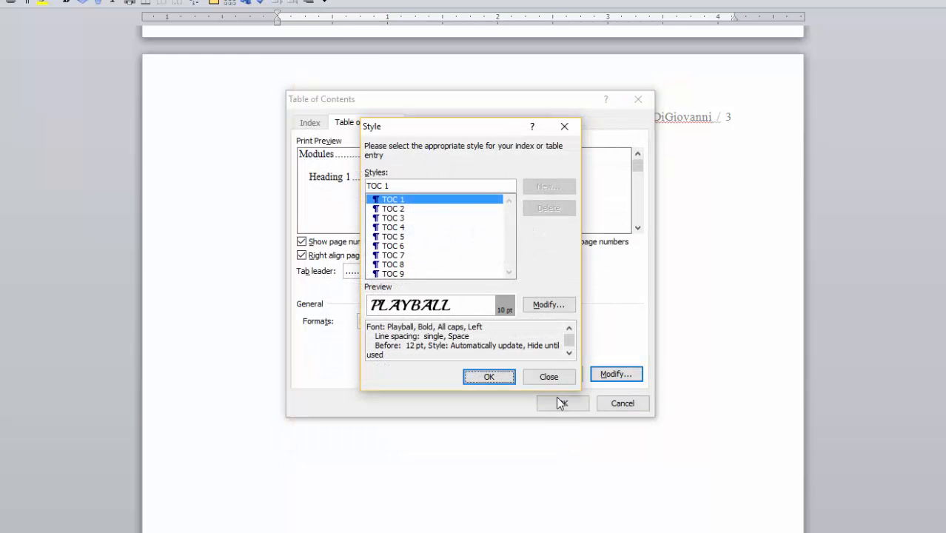
Step: Modify the TOC 2 style to use the Playball font with left alignment
{"action": "left_click", "coordinate": [401, 210]}
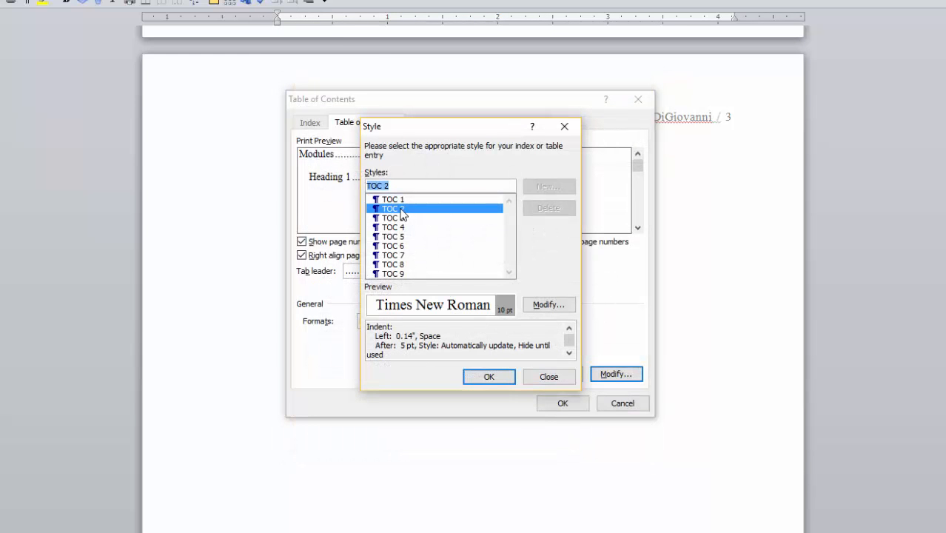
{"action": "left_click", "coordinate": [547, 307]}
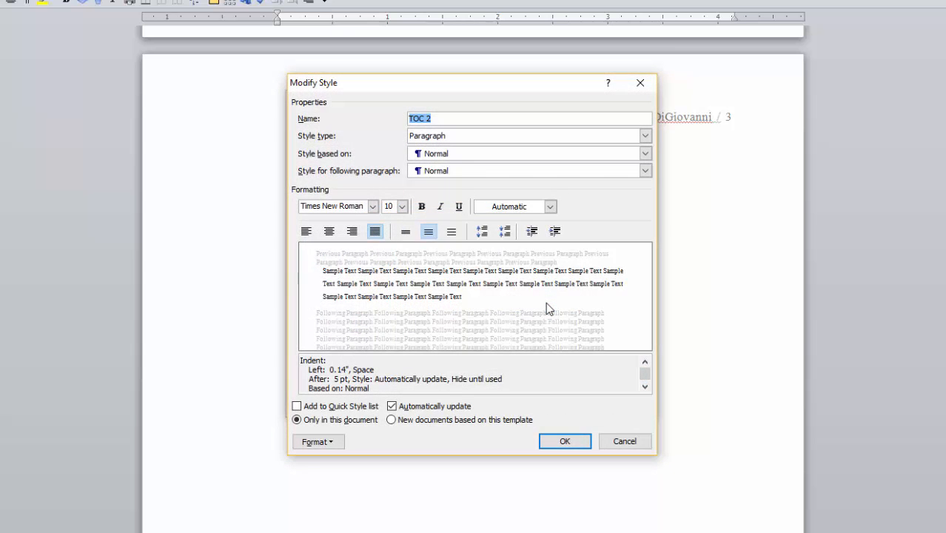
{"action": "left_click", "coordinate": [373, 206]}
{"action": "left_click", "coordinate": [297, 254]}
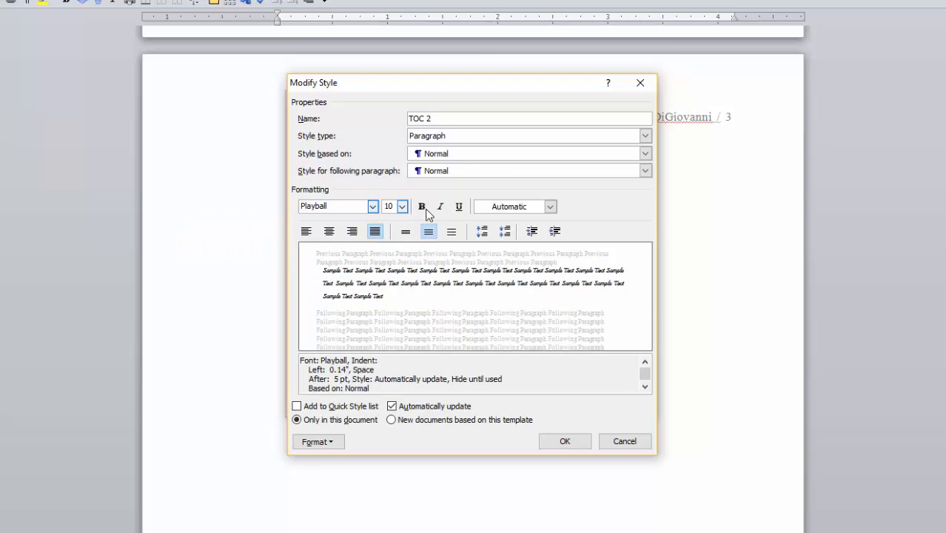
{"action": "left_click", "coordinate": [306, 232]}
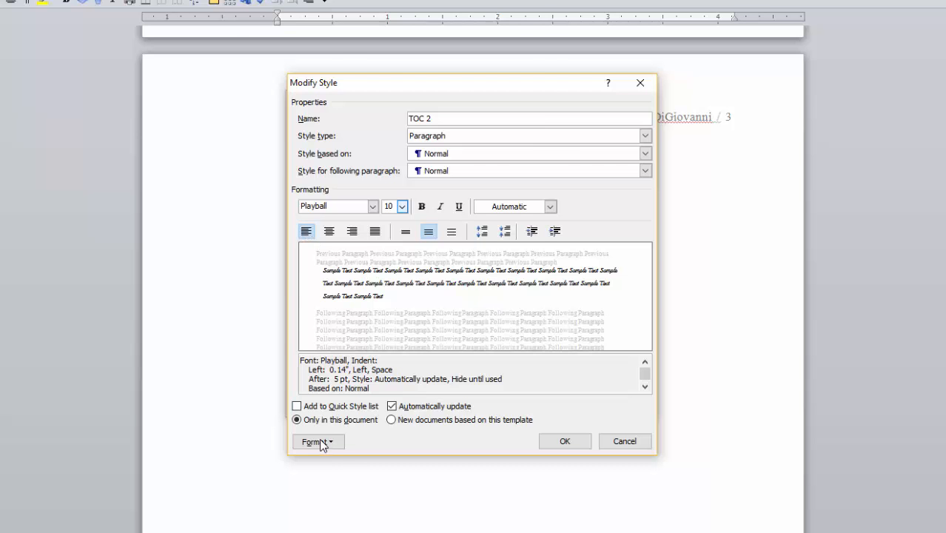
Step: Set the TOC 2 style's line spacing to single in its paragraph formatting
{"action": "left_click", "coordinate": [319, 441]}
{"action": "left_click", "coordinate": [306, 474]}
{"action": "left_click", "coordinate": [471, 243]}
{"action": "left_click", "coordinate": [455, 253]}
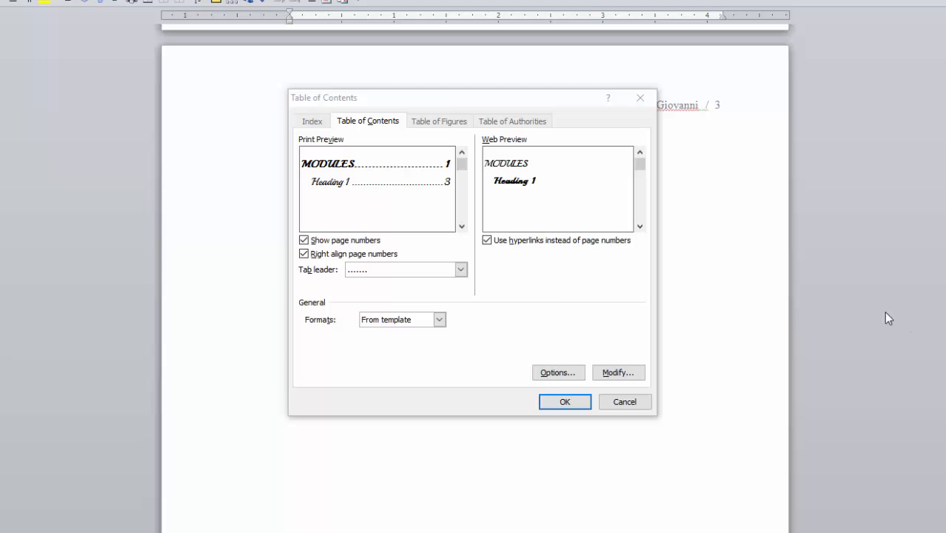
Step: Set the tab leader to (none) and insert the table of contents
{"action": "left_click", "coordinate": [461, 269]}
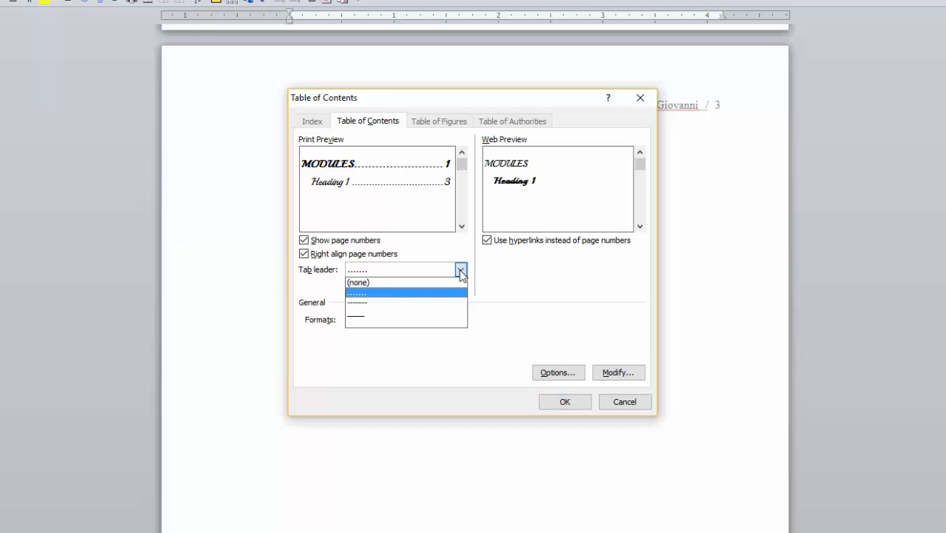
{"action": "left_click", "coordinate": [447, 282]}
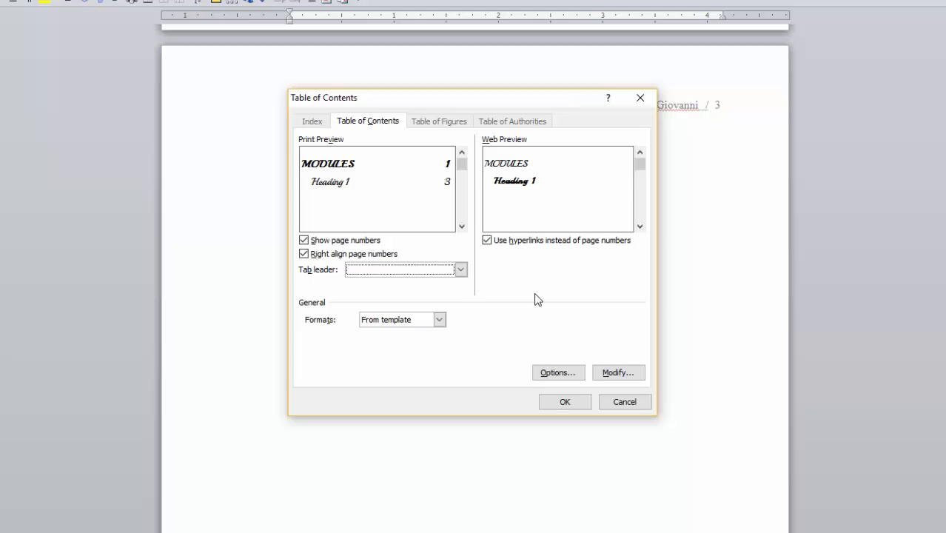
{"action": "left_click", "coordinate": [564, 404]}
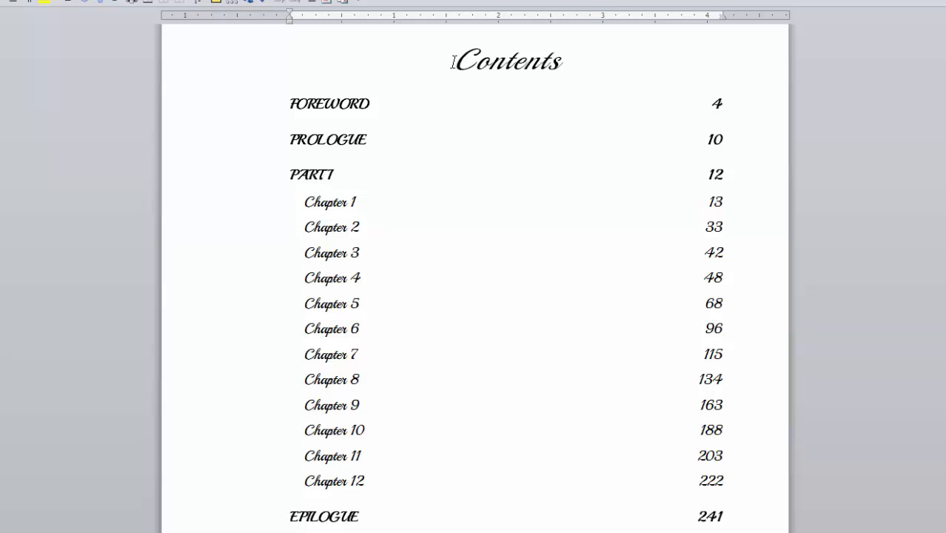
Step: Start saving the Contents heading and its whole table to the Table of Contents Gallery, choosing the Built-In category
{"action": "left_click_drag", "start_coordinate": [452, 61], "coordinate": [453, 176]}
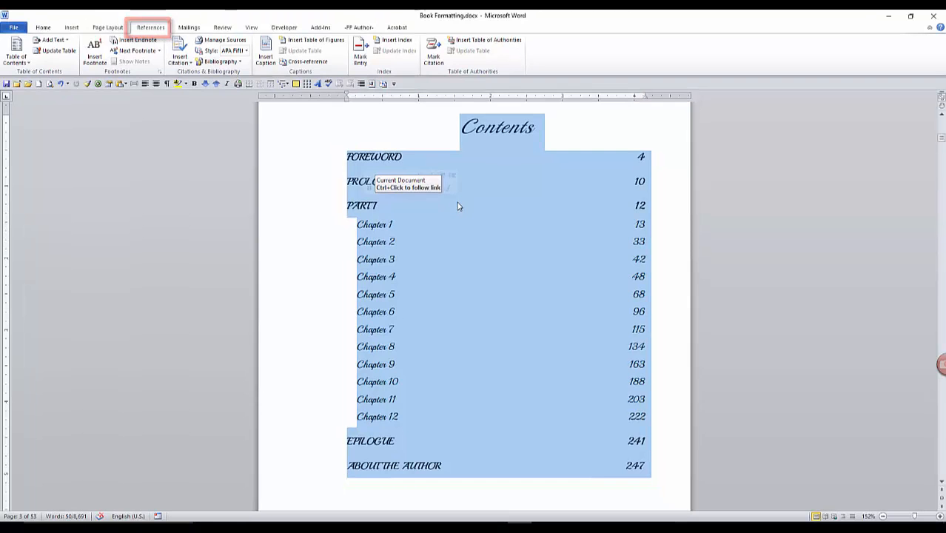
{"action": "left_click", "coordinate": [30, 63]}
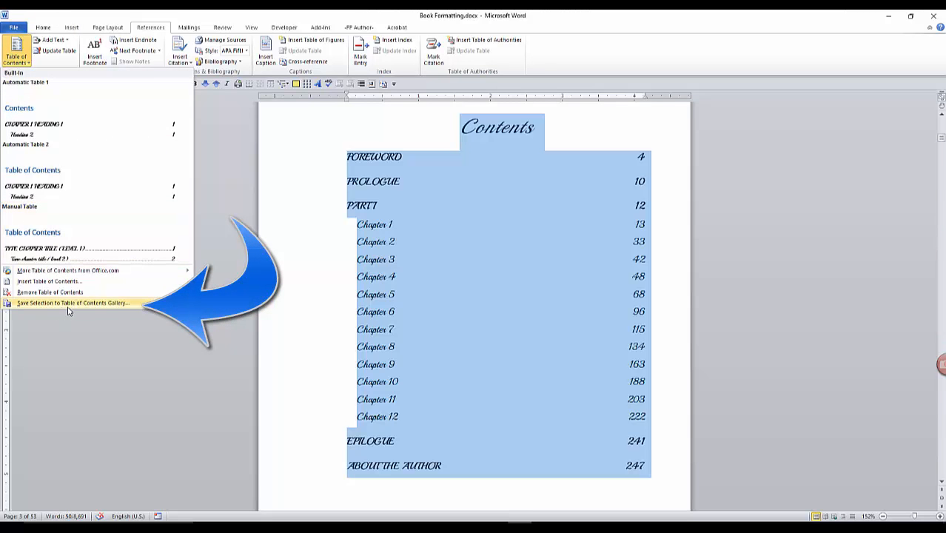
{"action": "left_click", "coordinate": [145, 304]}
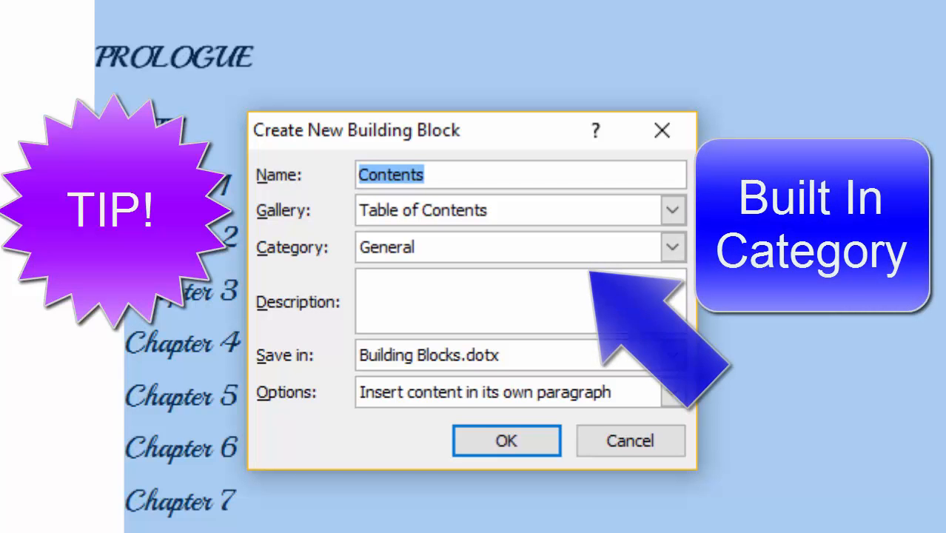
{"action": "left_click", "coordinate": [672, 249]}
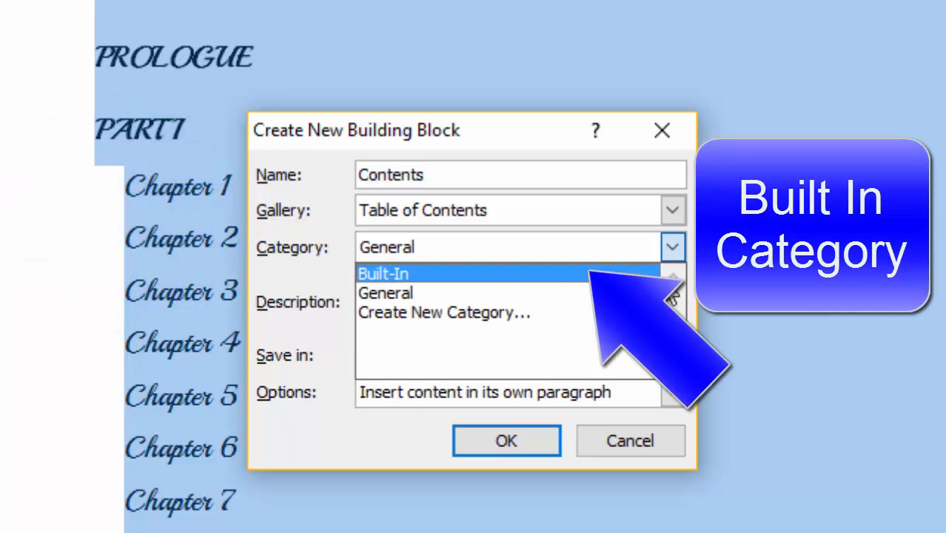
{"action": "left_click", "coordinate": [630, 271]}
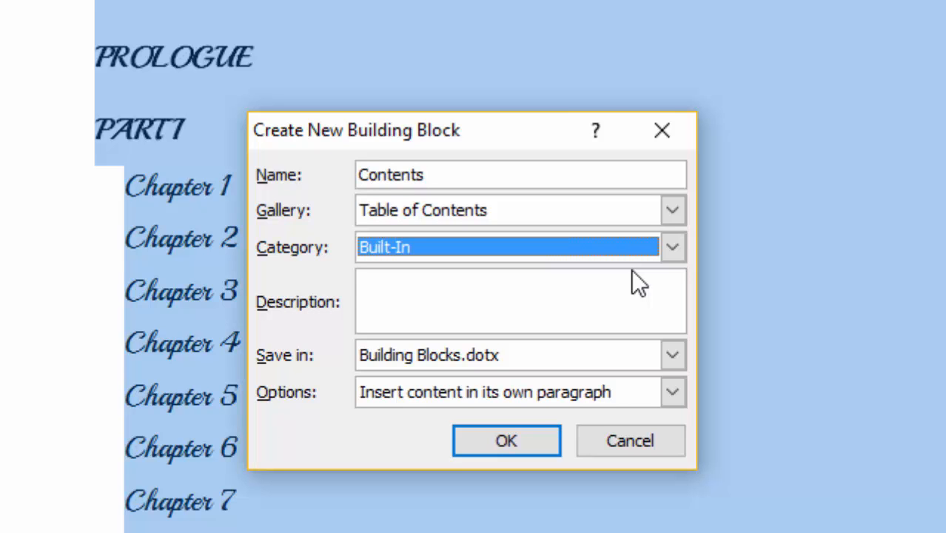
Step: Name the new building block "A New TOC for Books"
{"action": "left_click_drag", "start_coordinate": [460, 183], "coordinate": [319, 182]}
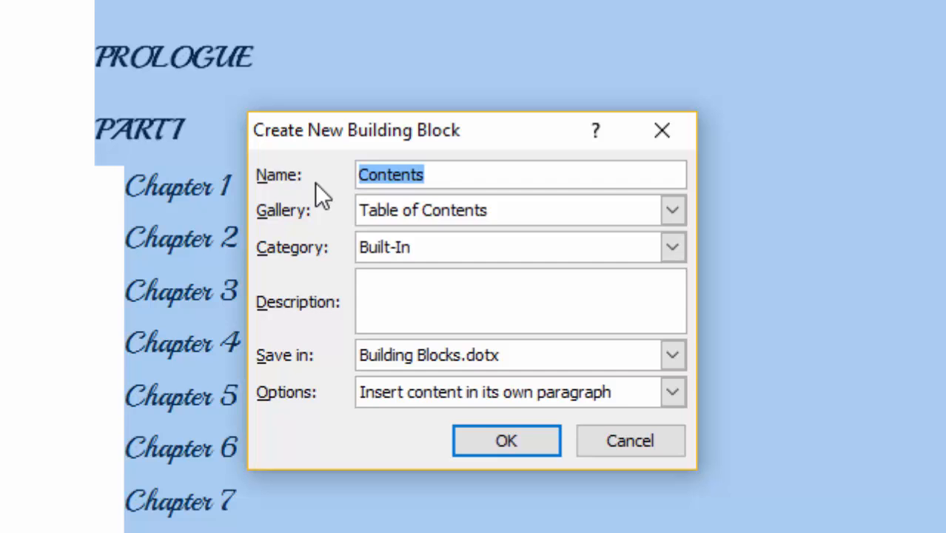
{"action": "key", "text": "BackSpace"}
{"action": "type", "text": "A "}
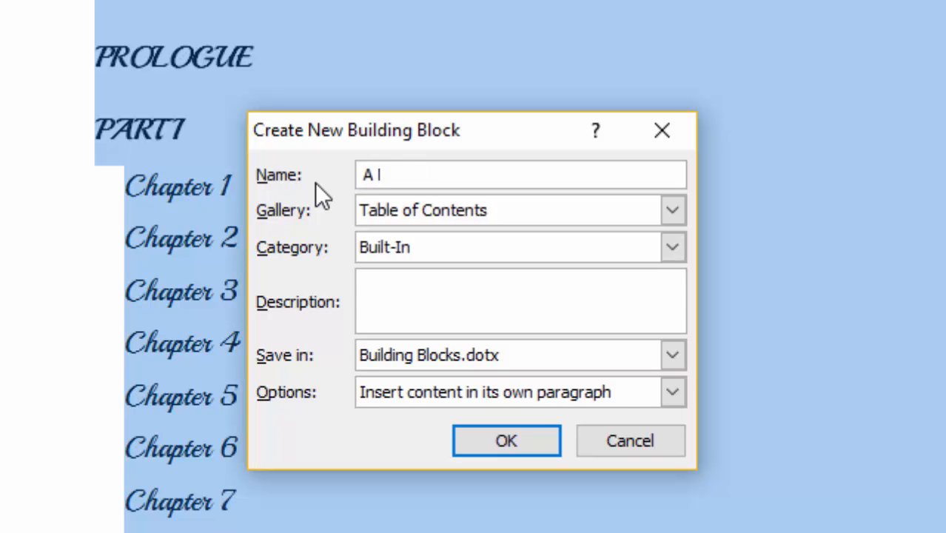
{"action": "type", "text": "New TOC"}
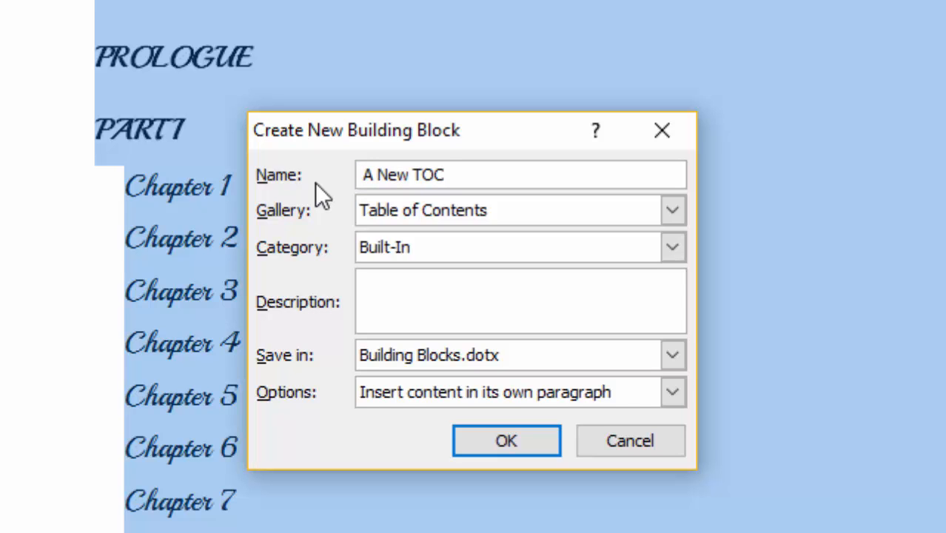
{"action": "type", "text": " for Books"}
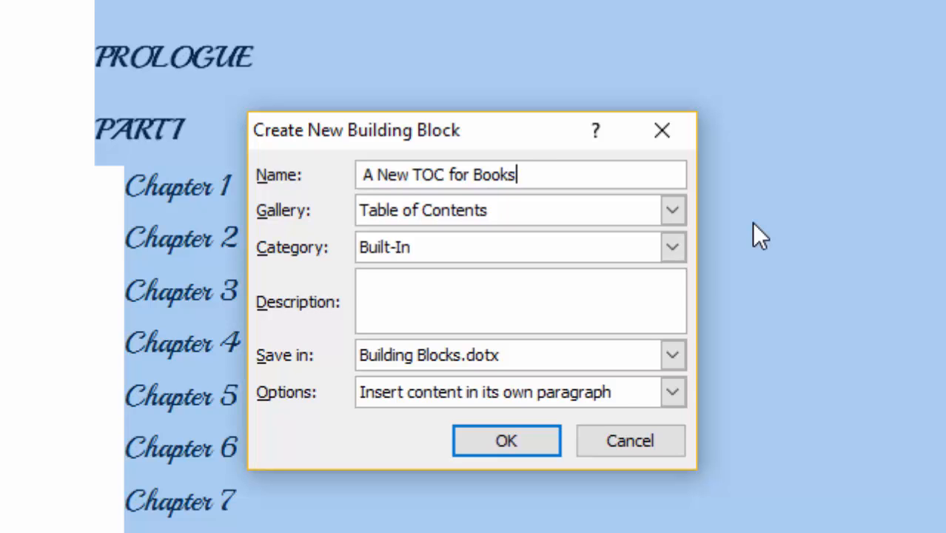
Step: Keep Building Blocks.dotx as the save location, choose "Insert content in its own paragraph", and save the building block
{"action": "left_click", "coordinate": [674, 355]}
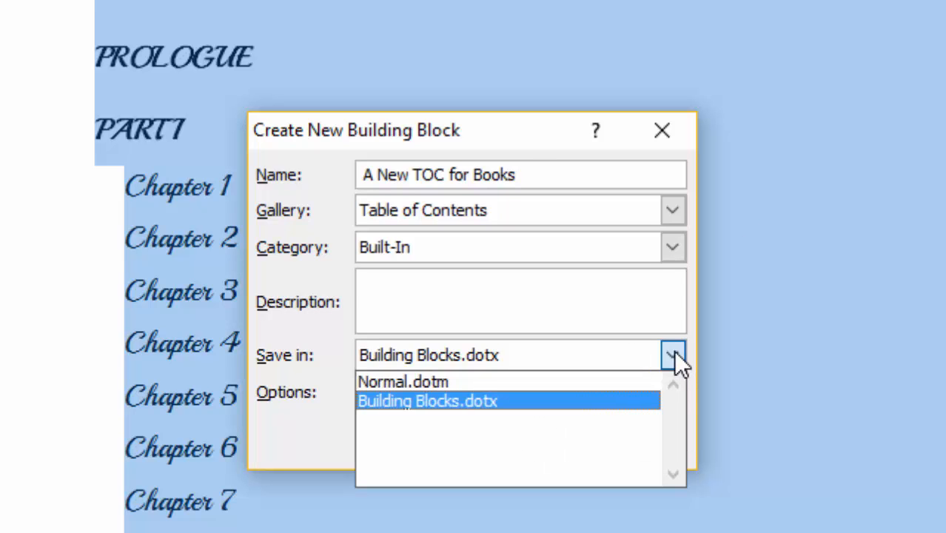
{"action": "left_click", "coordinate": [673, 355]}
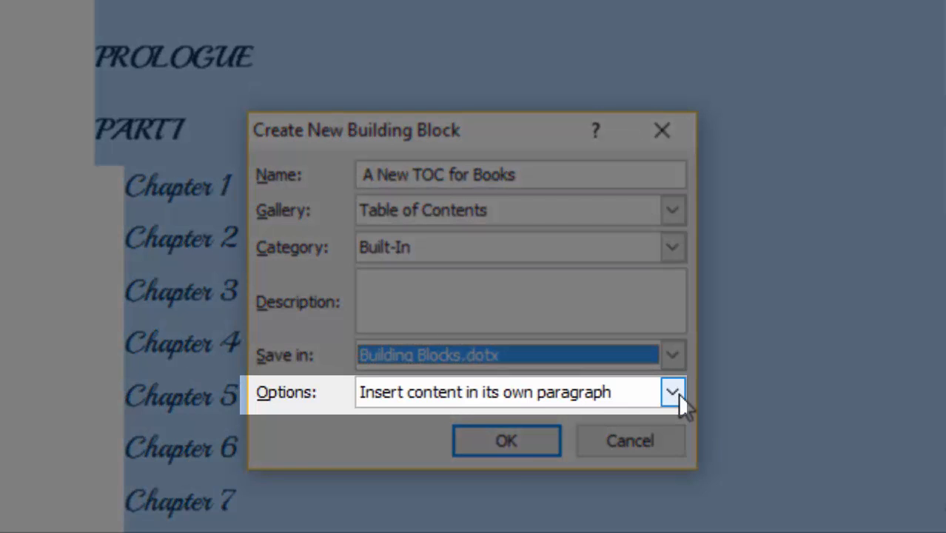
{"action": "left_click", "coordinate": [675, 393]}
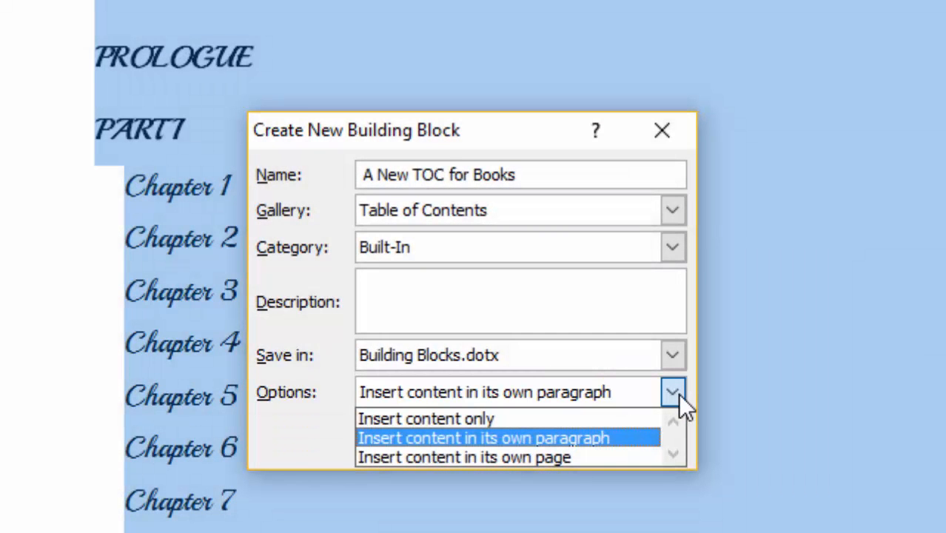
{"action": "left_click", "coordinate": [581, 437]}
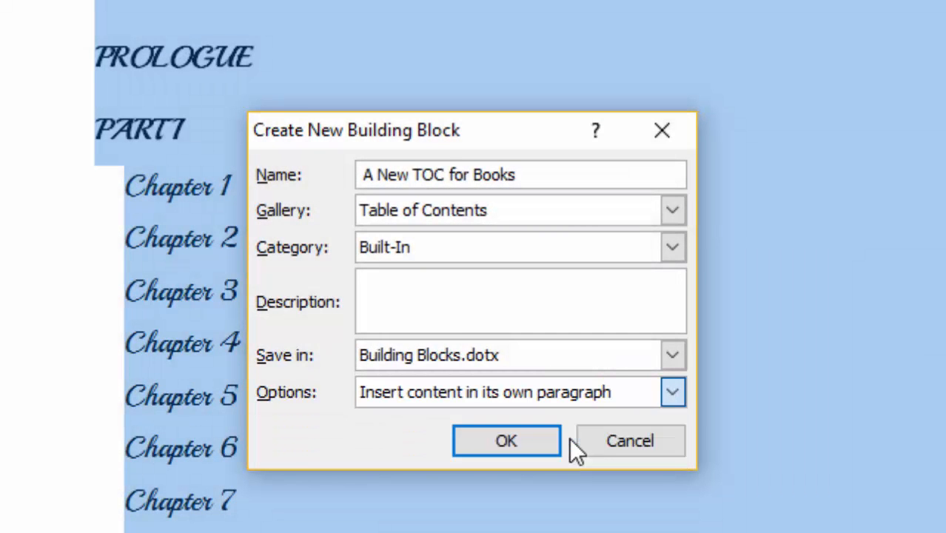
{"action": "left_click", "coordinate": [504, 442]}
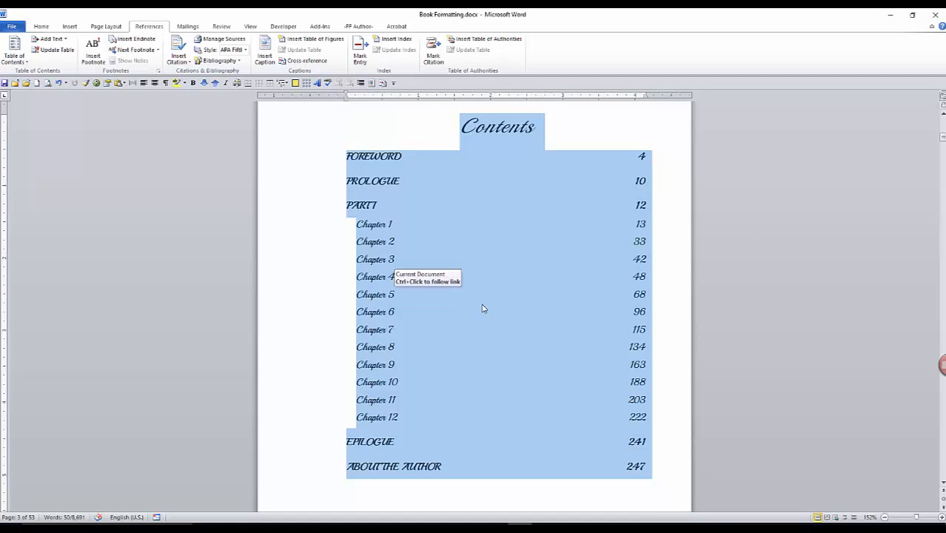
Step: Delete the existing table of contents below the Contents heading and start a new empty line there
{"action": "scroll", "coordinate": [482, 311], "scroll_direction": "up", "scroll_amount": 1}
{"action": "left_click", "coordinate": [564, 173]}
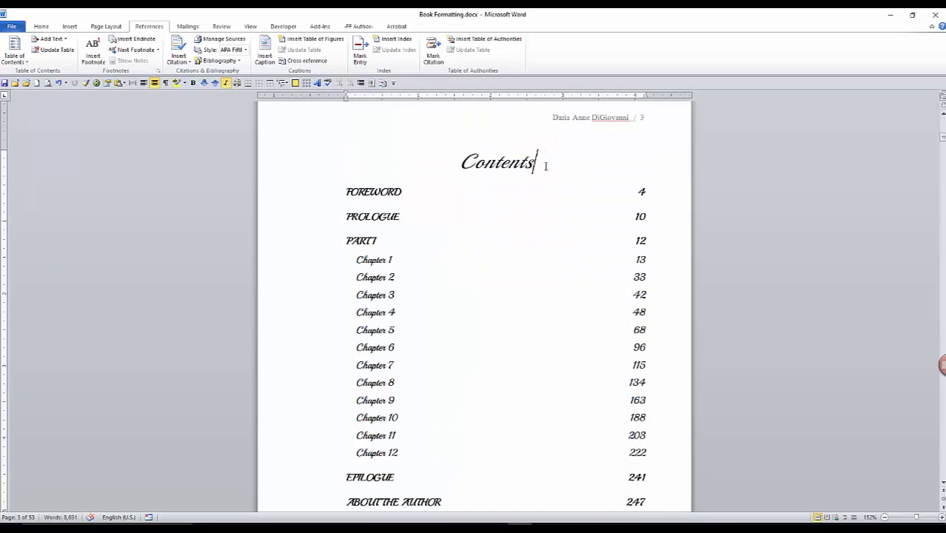
{"action": "left_click_drag", "start_coordinate": [542, 179], "coordinate": [541, 197]}
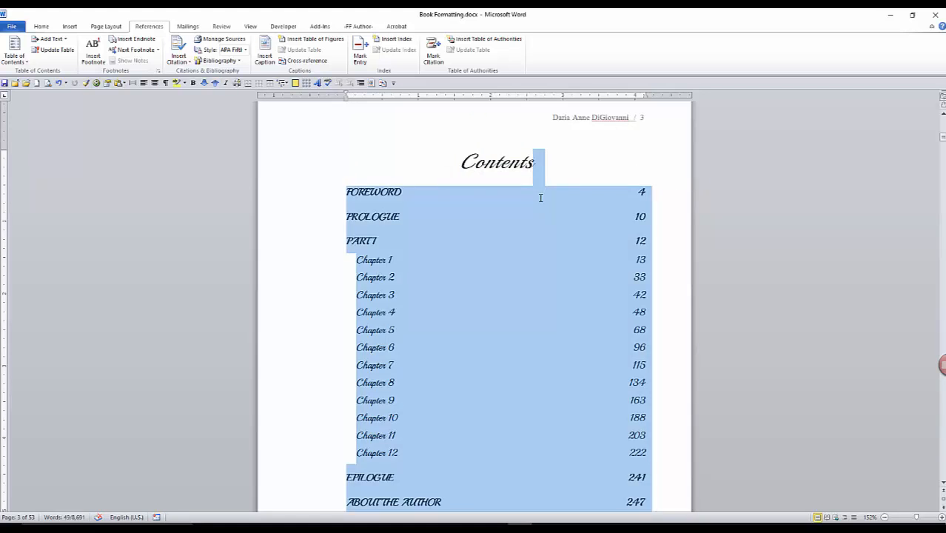
{"action": "key", "text": "Delete"}
{"action": "key", "text": "Return"}
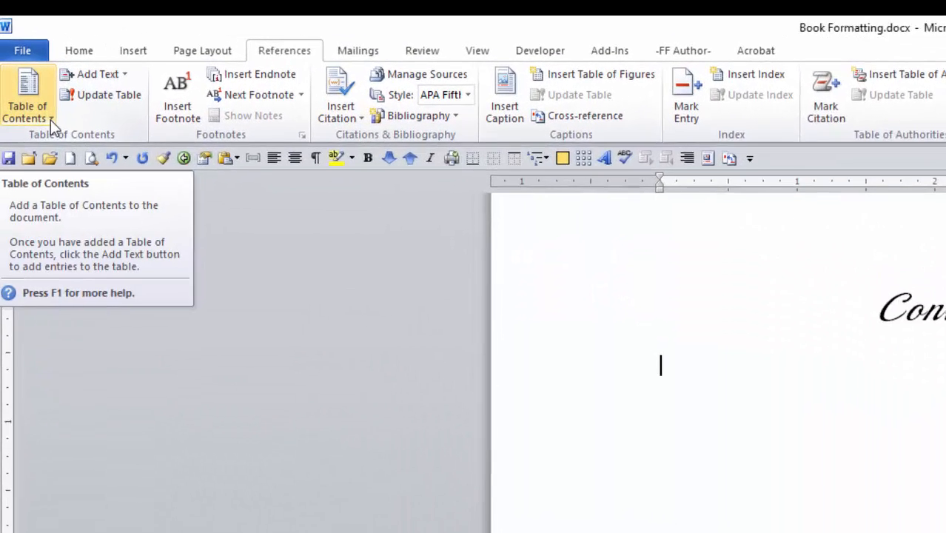
Step: Insert the saved "A New TOC for Books" table of contents below the heading and update the entire table
{"action": "left_click", "coordinate": [31, 75]}
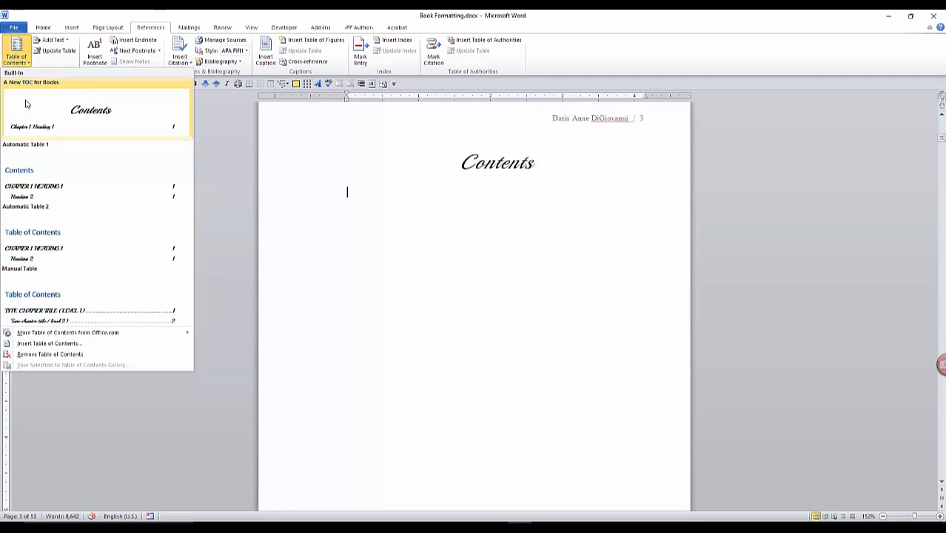
{"action": "left_click", "coordinate": [25, 104]}
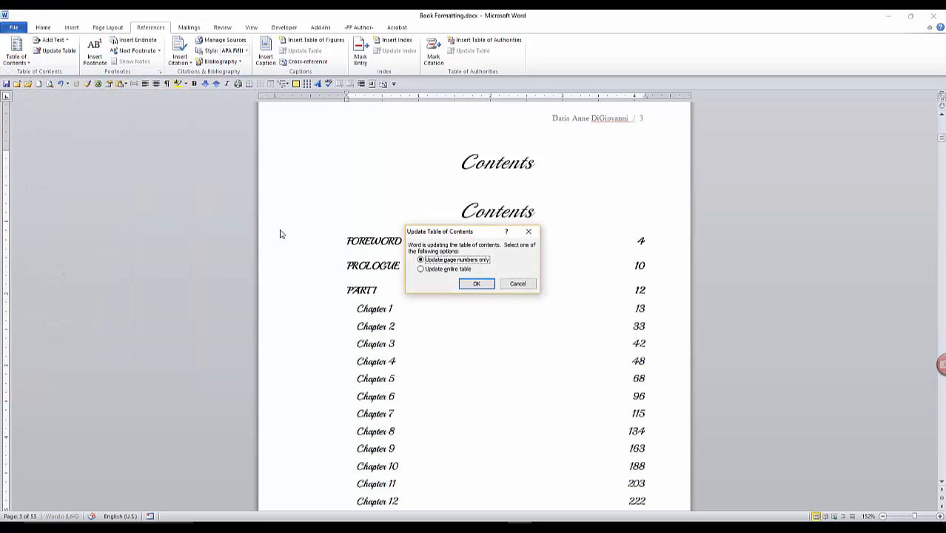
{"action": "left_click", "coordinate": [449, 269]}
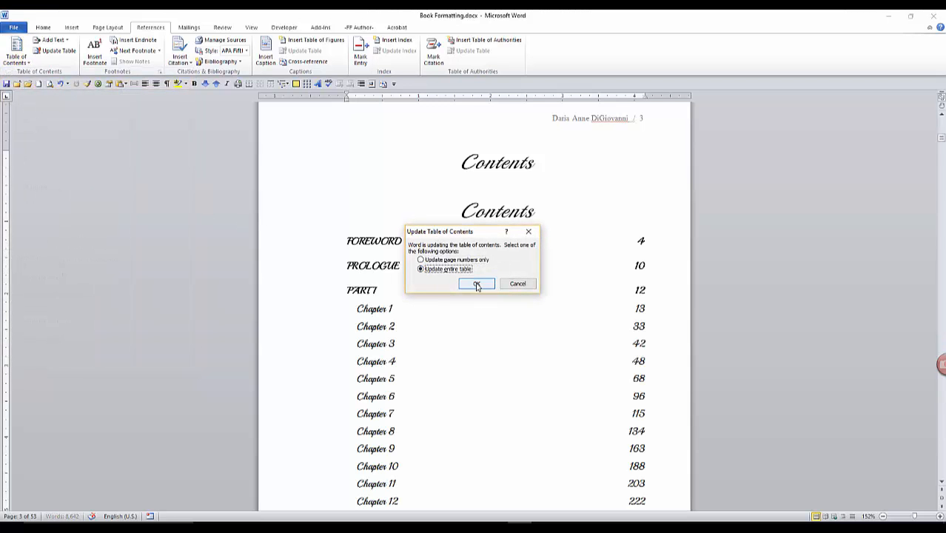
{"action": "left_click", "coordinate": [478, 283]}
Step: Delete the duplicate Contents heading above the newly inserted table of contents
{"action": "scroll", "coordinate": [483, 240], "scroll_direction": "up", "scroll_amount": 5}
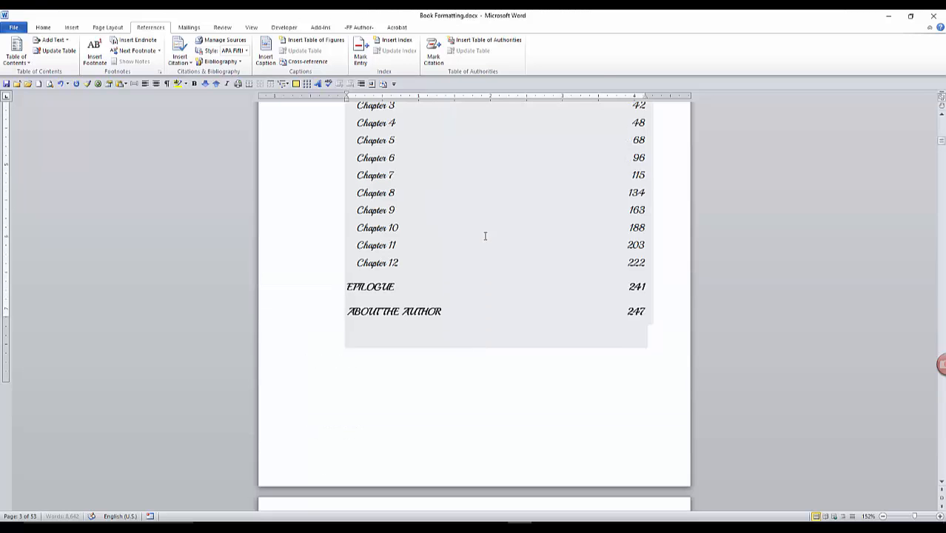
{"action": "scroll", "coordinate": [484, 236], "scroll_direction": "up", "scroll_amount": 2}
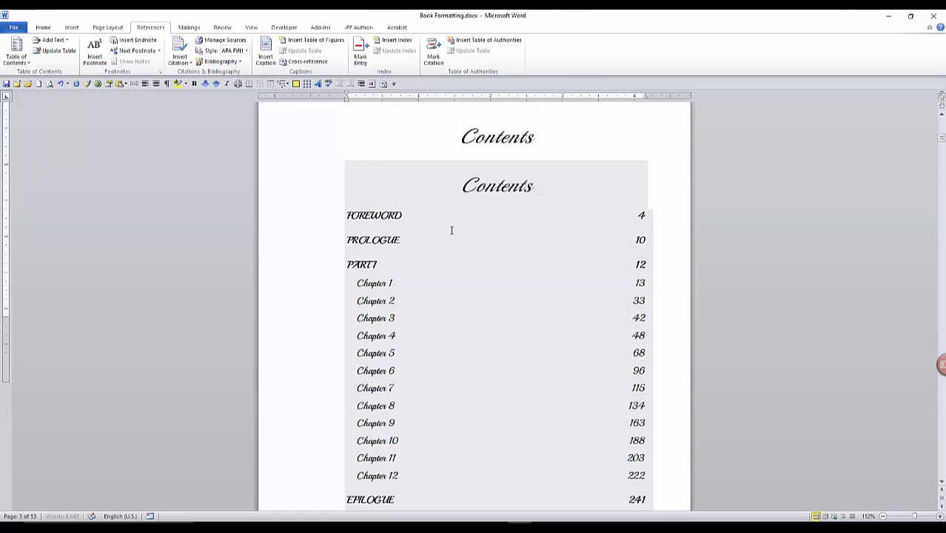
{"action": "left_click", "coordinate": [541, 140]}
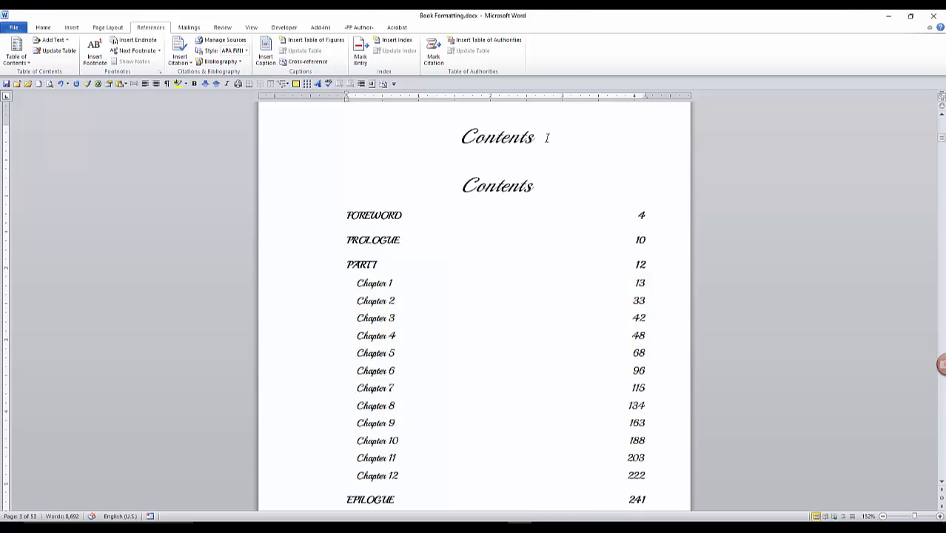
{"action": "left_click_drag", "start_coordinate": [547, 138], "coordinate": [455, 134]}
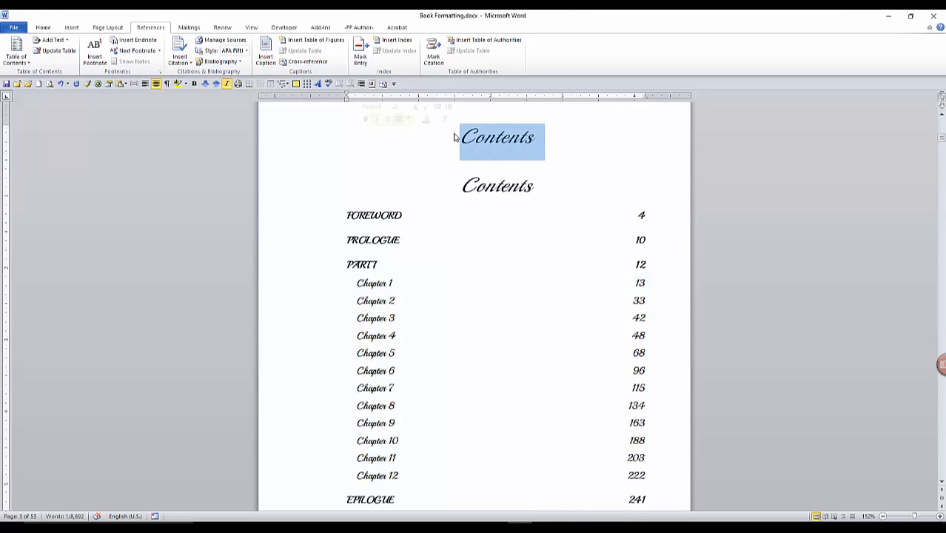
{"action": "key", "text": "Delete"}
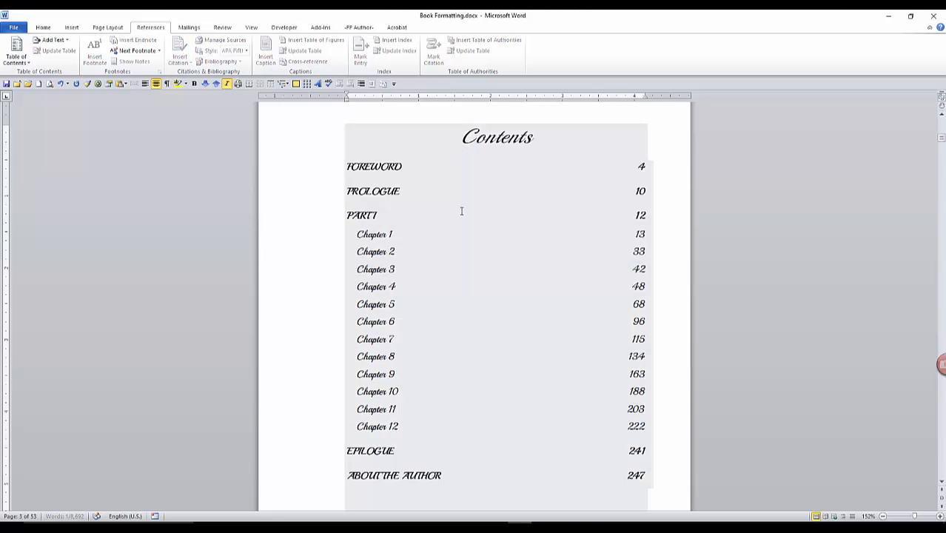